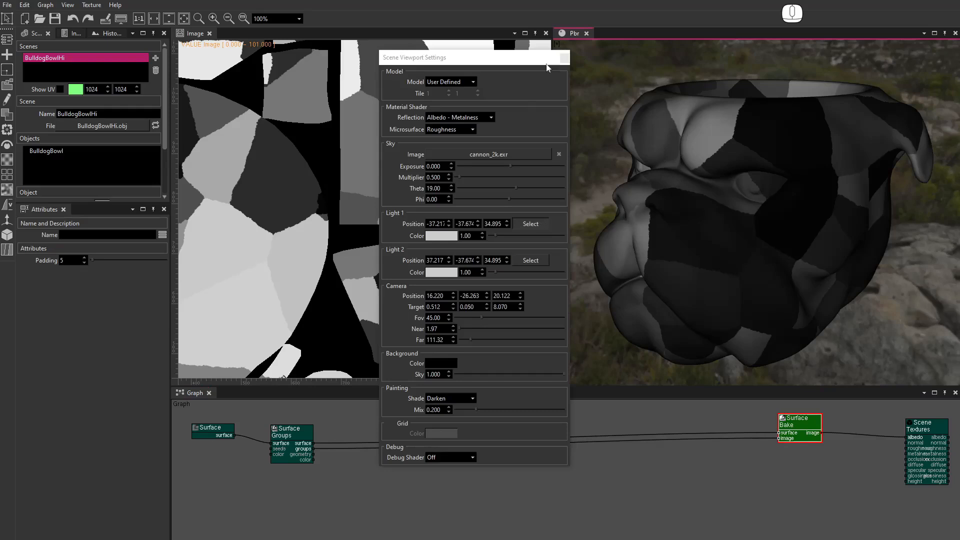
# Step: Set the 3D viewport's debug shader to Albedo and dismiss the viewport settings
pyautogui.click(440, 474)
pyautogui.click(563, 58)
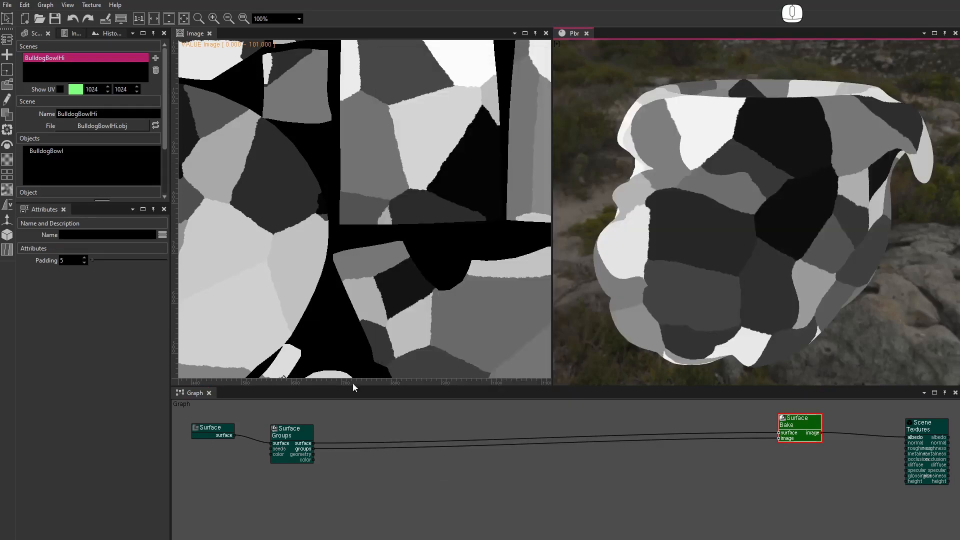
# Step: Set the Surface Groups node to 50000 groups with a minimum size of 5
pyautogui.click(298, 442)
pyautogui.click(75, 261)
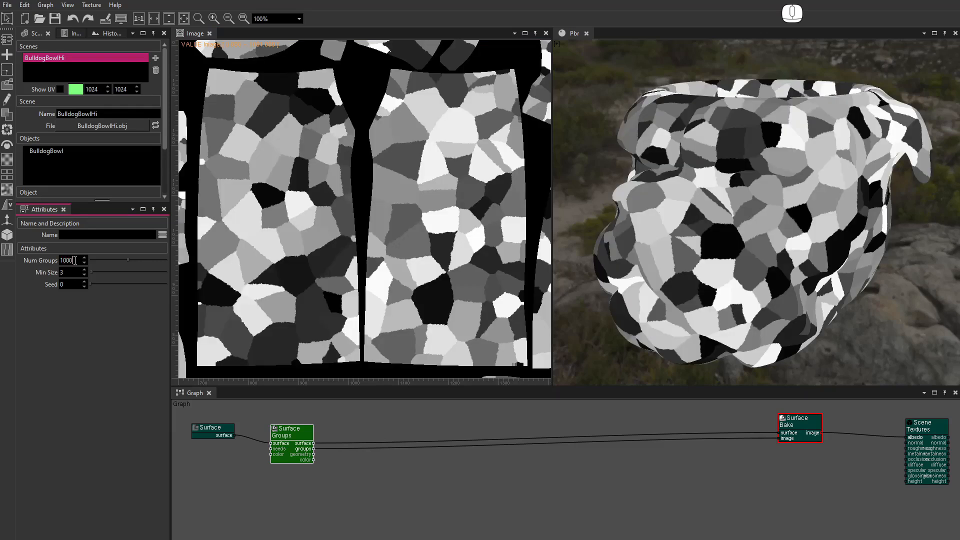
pyautogui.doubleClick(75, 261)
pyautogui.write('50000')
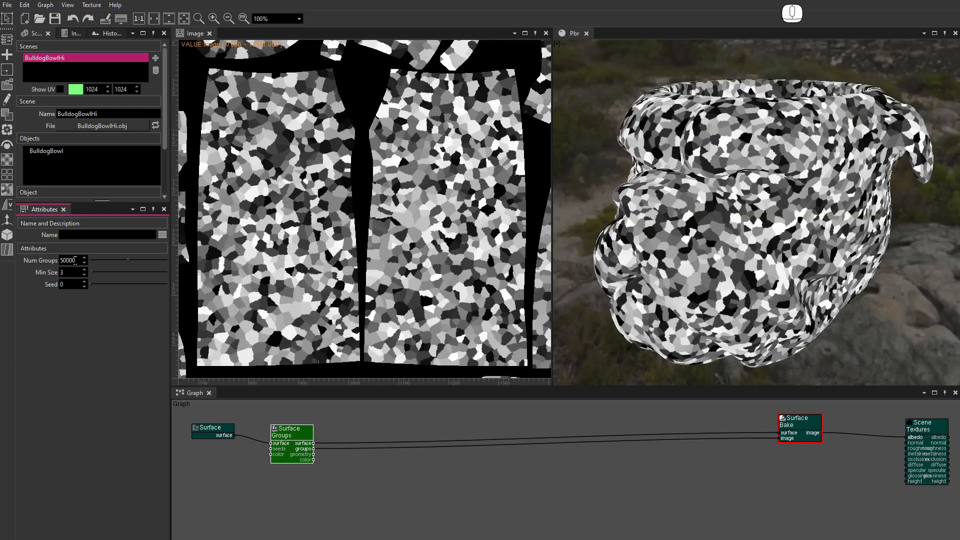
pyautogui.press('Return')
pyautogui.doubleClick(74, 273)
pyautogui.write('5')
pyautogui.press('Return')
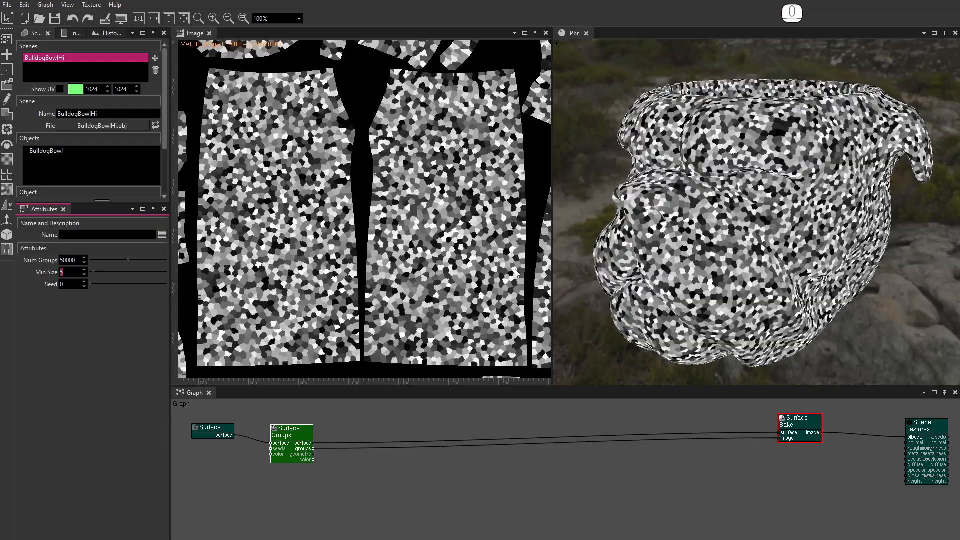
# Step: Insert a Surface Filter node between Surface Groups and Surface Bake, and set its filter to different
pyautogui.keyDown('alt'); pyautogui.moveTo(715, 246); pyautogui.dragTo(753, 269, button='right'); pyautogui.keyUp('alt')
pyautogui.keyDown('alt'); pyautogui.moveTo(753, 269); pyautogui.dragTo(775, 279); pyautogui.keyUp('alt')
pyautogui.keyDown('alt'); pyautogui.moveTo(775, 279); pyautogui.dragTo(766, 221, button='right'); pyautogui.keyUp('alt')
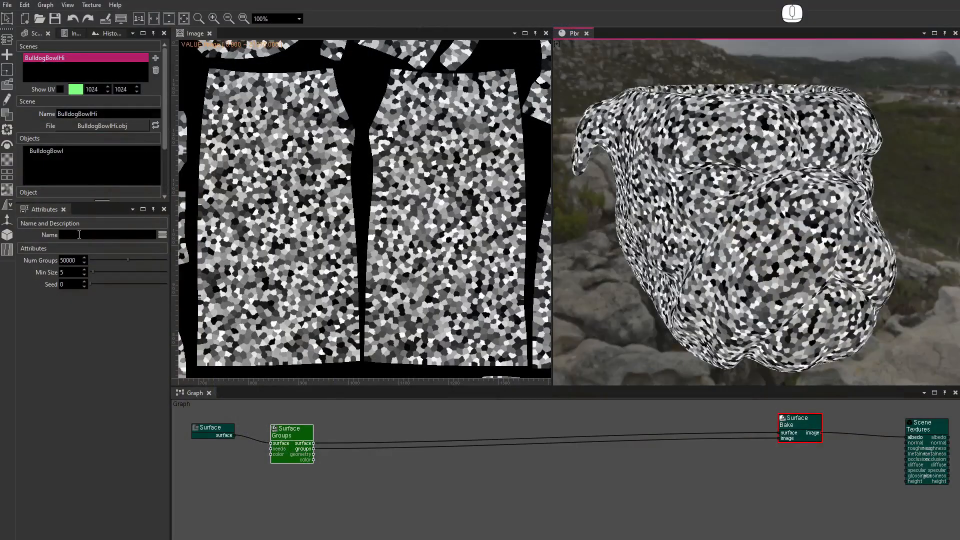
pyautogui.click(8, 242)
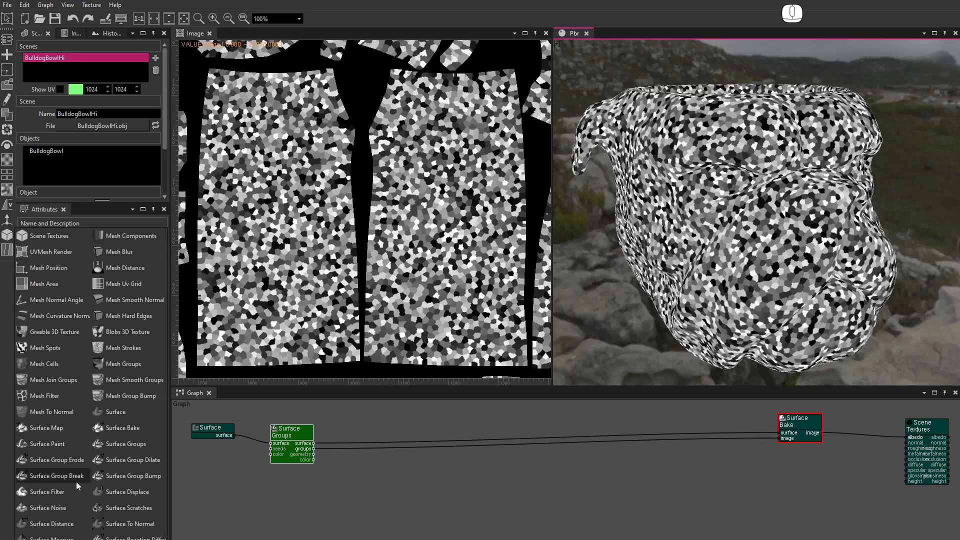
pyautogui.moveTo(73, 494); pyautogui.dragTo(778, 434)
pyautogui.moveTo(383, 465); pyautogui.dragTo(778, 438)
pyautogui.moveTo(355, 451); pyautogui.dragTo(350, 436)
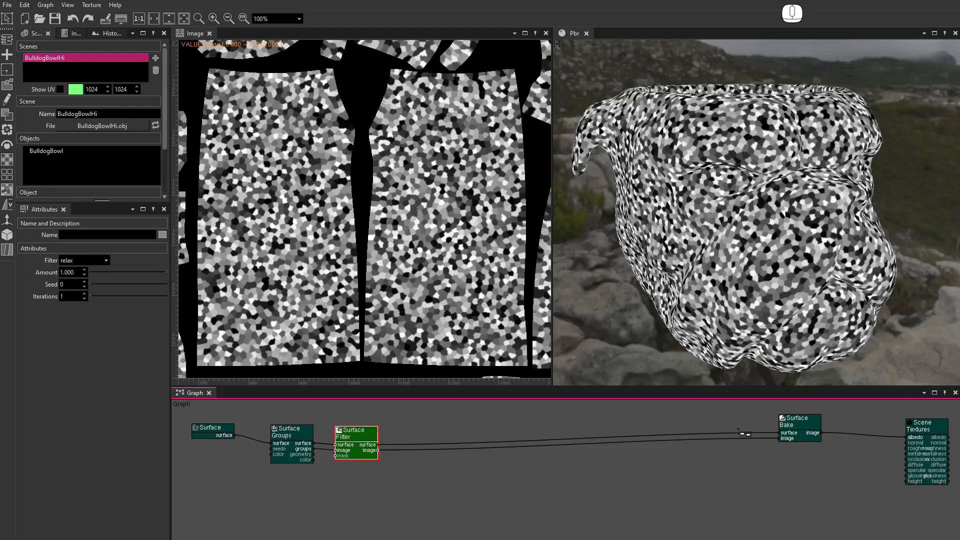
pyautogui.click(83, 261)
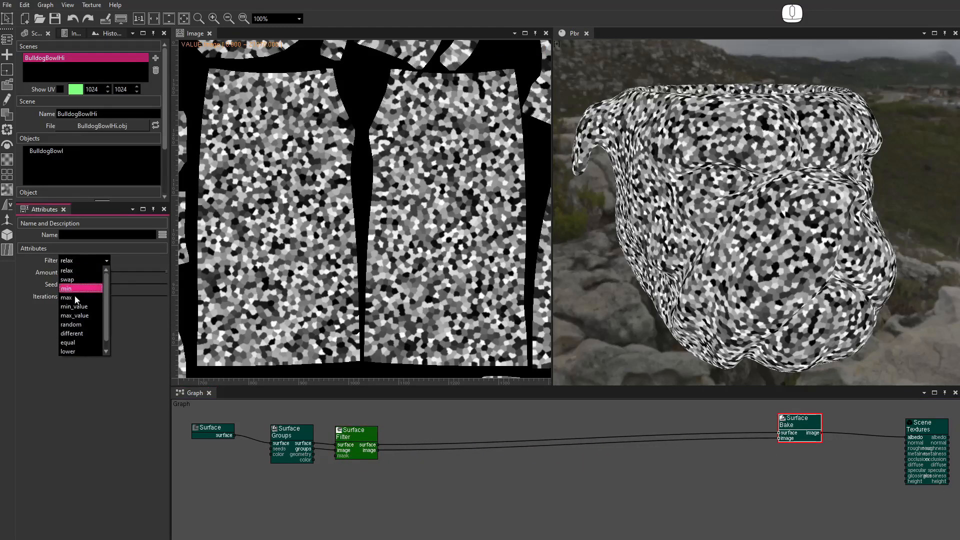
pyautogui.click(76, 332)
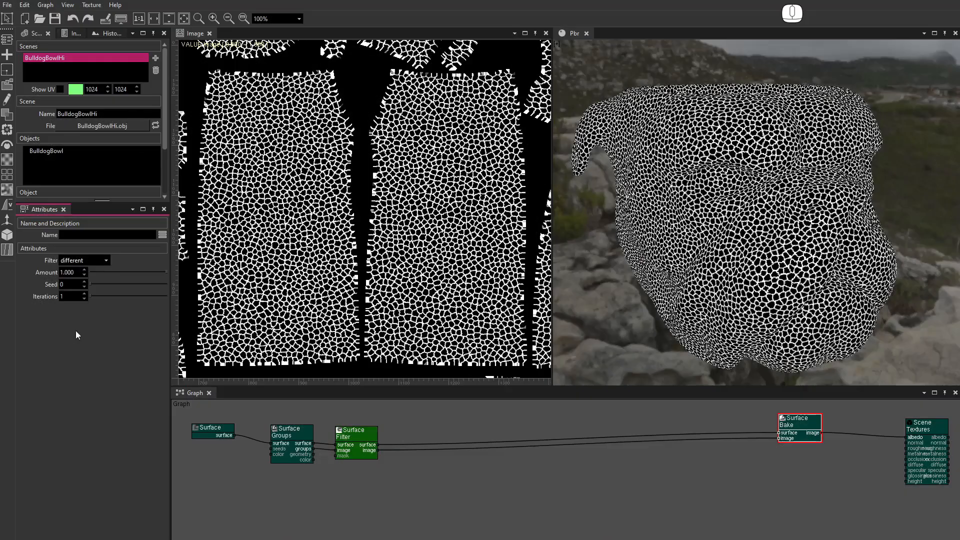
# Step: Insert a second Surface Filter node between the first filter and the Surface Bake node
pyautogui.rightClick(76, 331)
pyautogui.moveTo(58, 492); pyautogui.dragTo(424, 442)
pyautogui.rightClick(793, 427)
pyautogui.click(116, 273)
# Step: Set the second Surface Filter to swap with an amount of 0.5
pyautogui.doubleClick(214, 18)
pyautogui.click(81, 260)
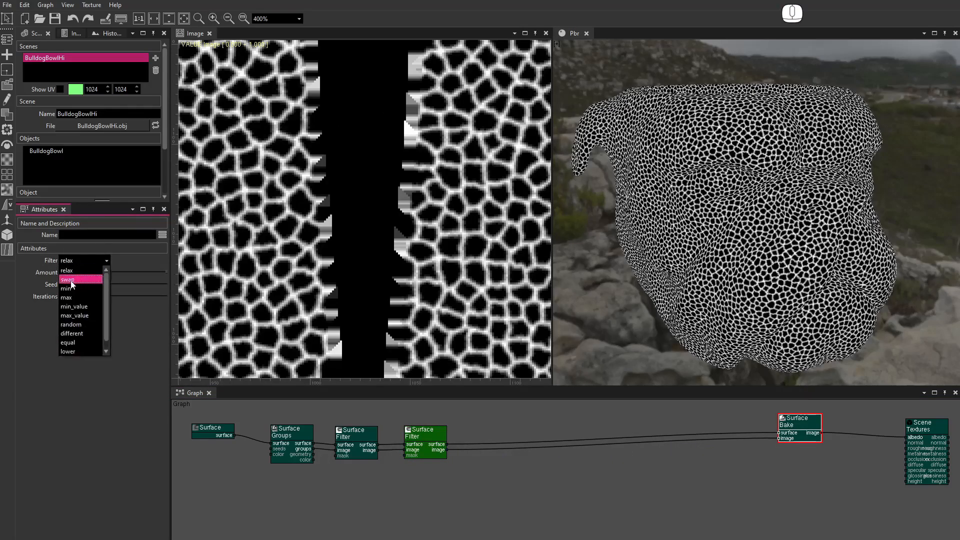
pyautogui.click(77, 278)
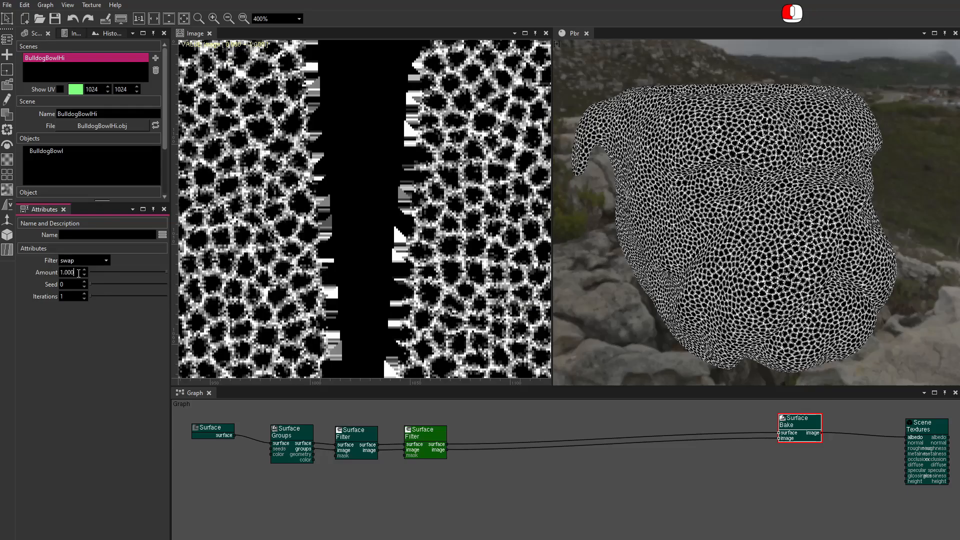
pyautogui.moveTo(79, 273); pyautogui.dragTo(54, 268)
pyautogui.write('0.5')
pyautogui.press('Return')
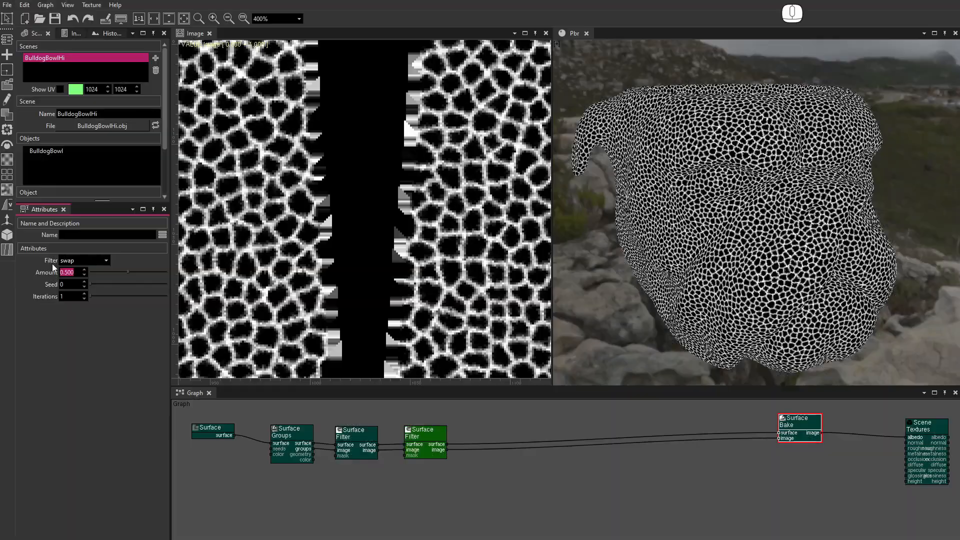
# Step: Add a Blend node with the second filter's image as its mask and its output feeding the Surface Bake image
pyautogui.click(7, 115)
pyautogui.keyDown('shift'); pyautogui.moveTo(35, 118); pyautogui.dragTo(548, 408); pyautogui.keyUp('shift')
pyautogui.moveTo(447, 449); pyautogui.dragTo(778, 438)
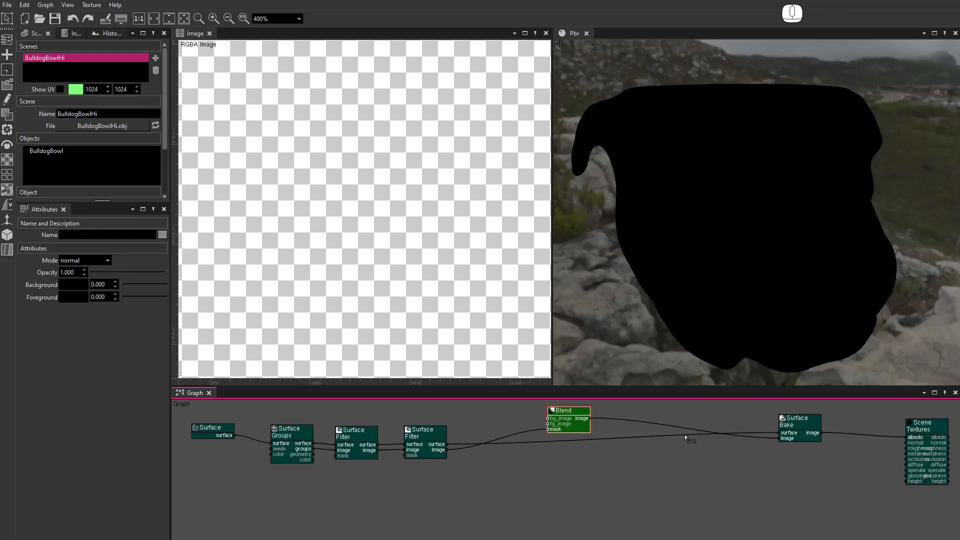
pyautogui.click(803, 428)
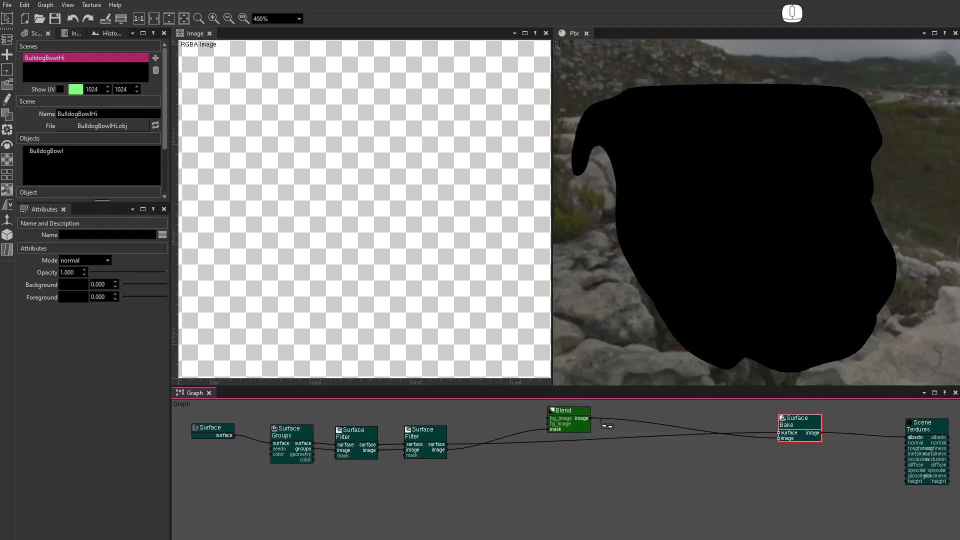
# Step: Set the Blend node's background color to 592a14ff and its foreground color to 7e5236ff
pyautogui.click(67, 286)
pyautogui.doubleClick(566, 214)
pyautogui.write('592a14ff')
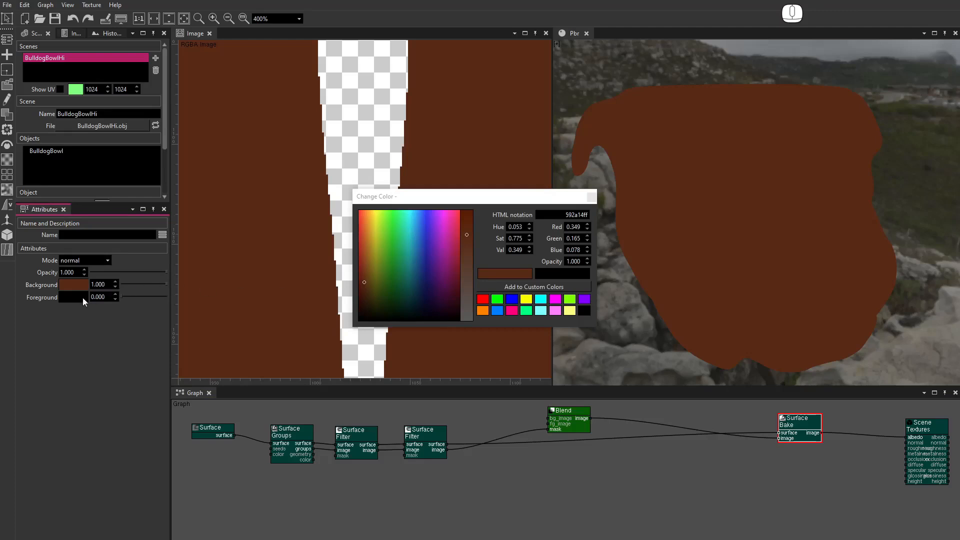
pyautogui.click(83, 300)
pyautogui.doubleClick(575, 215)
pyautogui.write('7e5236ff')
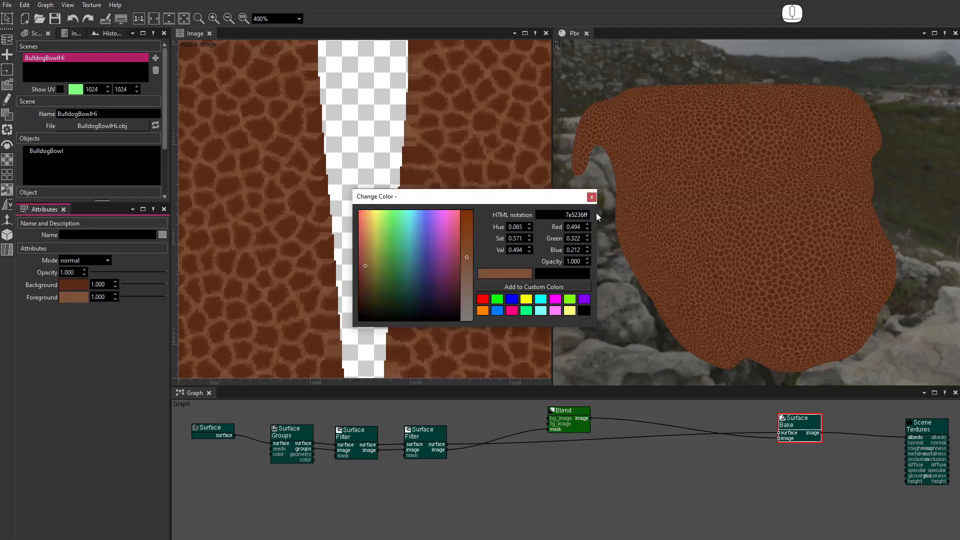
pyautogui.click(592, 197)
# Step: Turn off the 3D viewport's debug shader
pyautogui.click(556, 45)
pyautogui.click(450, 457)
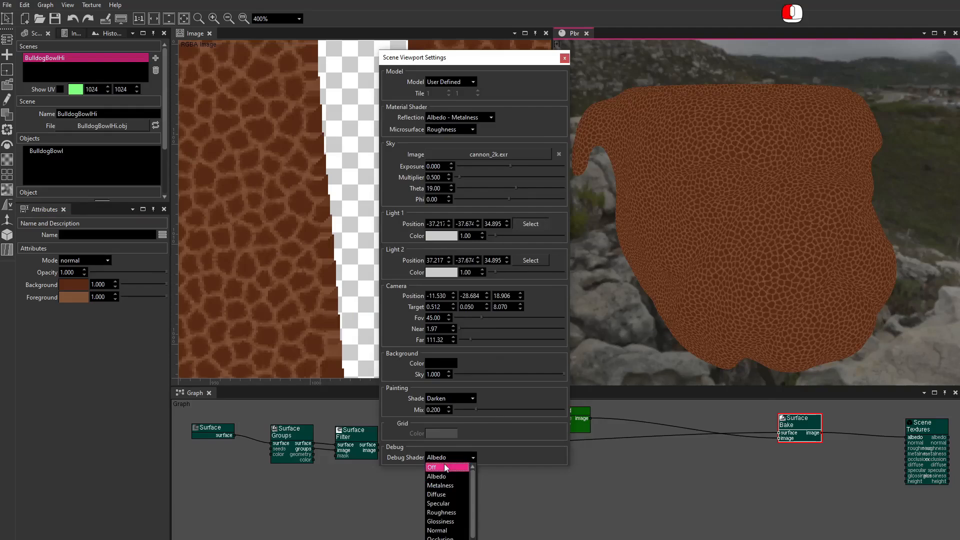
pyautogui.click(447, 465)
pyautogui.click(564, 58)
# Step: Add a Constant node in value format with value 0 and connect it to the Scene Textures metalness input
pyautogui.click(6, 86)
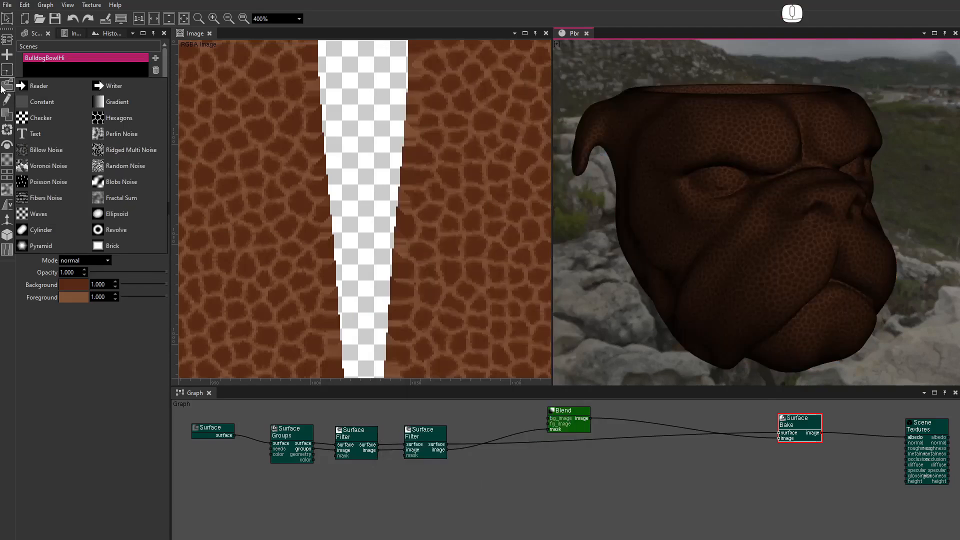
pyautogui.moveTo(31, 106); pyautogui.dragTo(778, 512)
pyautogui.click(101, 289)
pyautogui.click(97, 308)
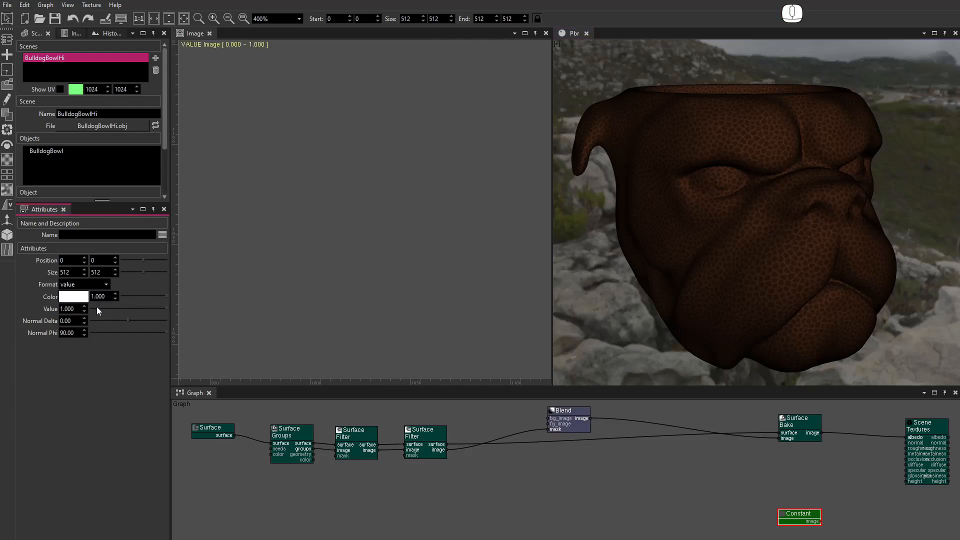
pyautogui.click(107, 308)
pyautogui.moveTo(820, 521); pyautogui.dragTo(906, 454)
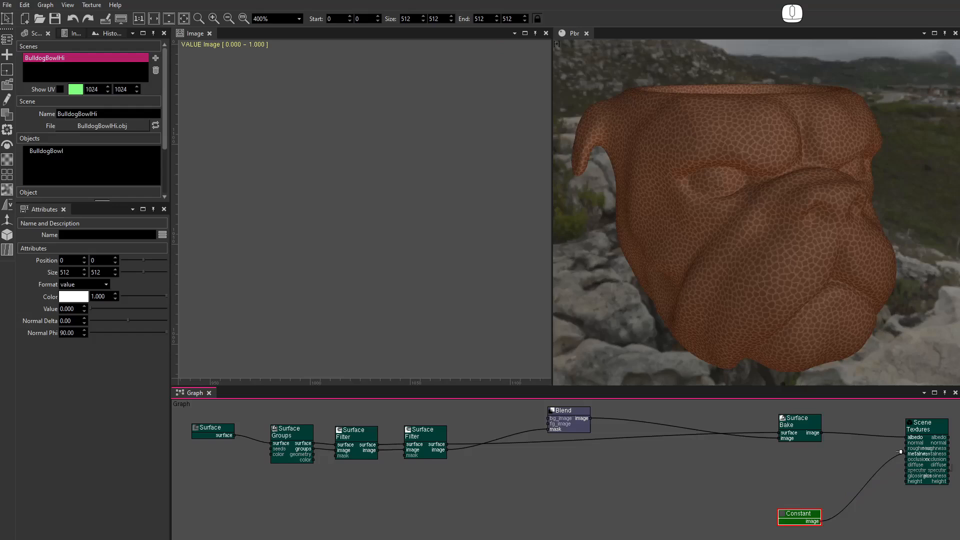
# Step: Add a Surface To Normal node after the second filter and bake it through a new Surface Bake into the Scene Textures normal input
pyautogui.click(8, 235)
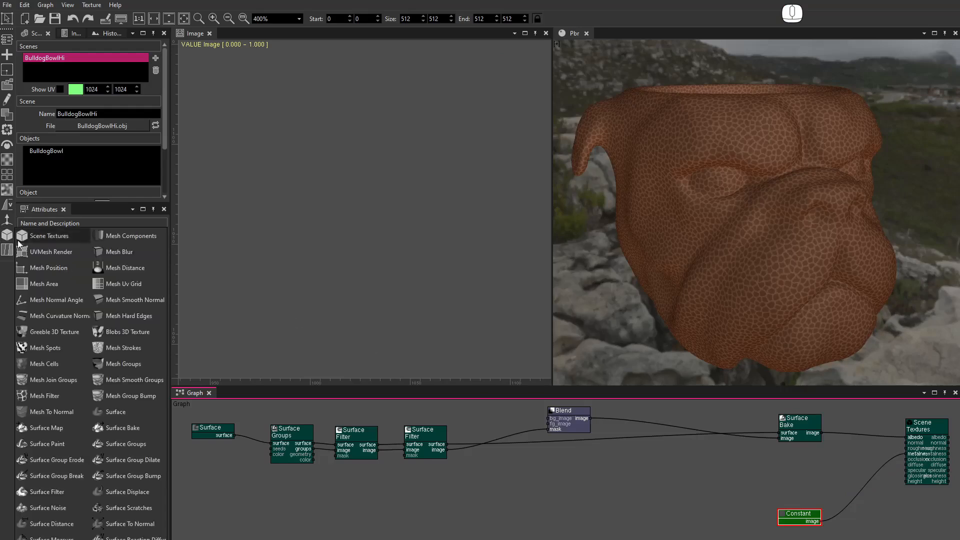
pyautogui.moveTo(160, 528); pyautogui.dragTo(461, 481)
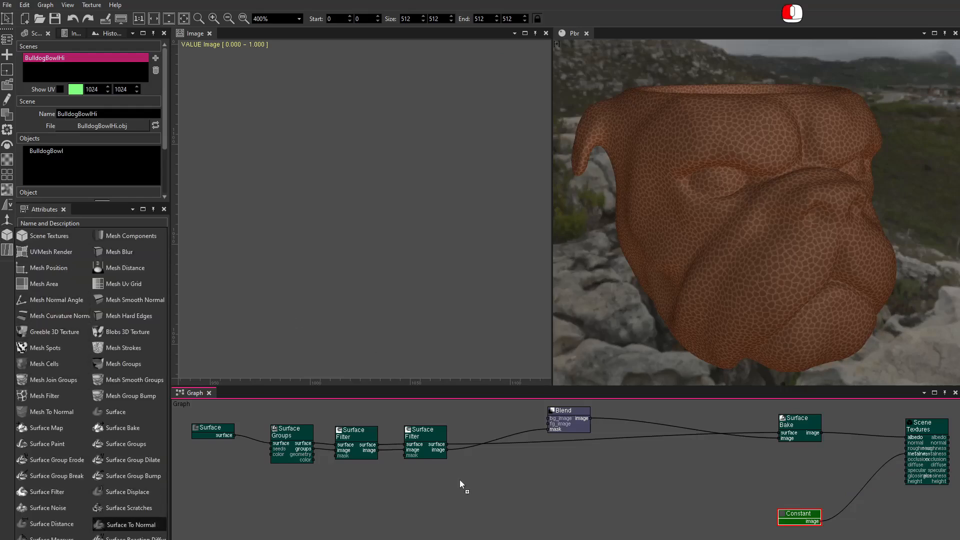
pyautogui.moveTo(781, 456); pyautogui.dragTo(699, 461)
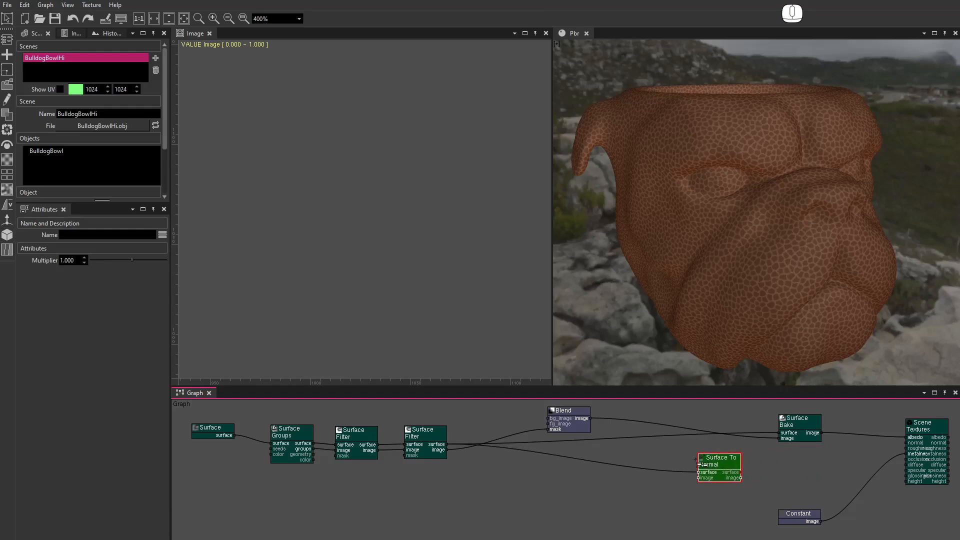
pyautogui.click(9, 235)
pyautogui.moveTo(151, 428); pyautogui.dragTo(781, 472)
pyautogui.moveTo(447, 449); pyautogui.dragTo(905, 443)
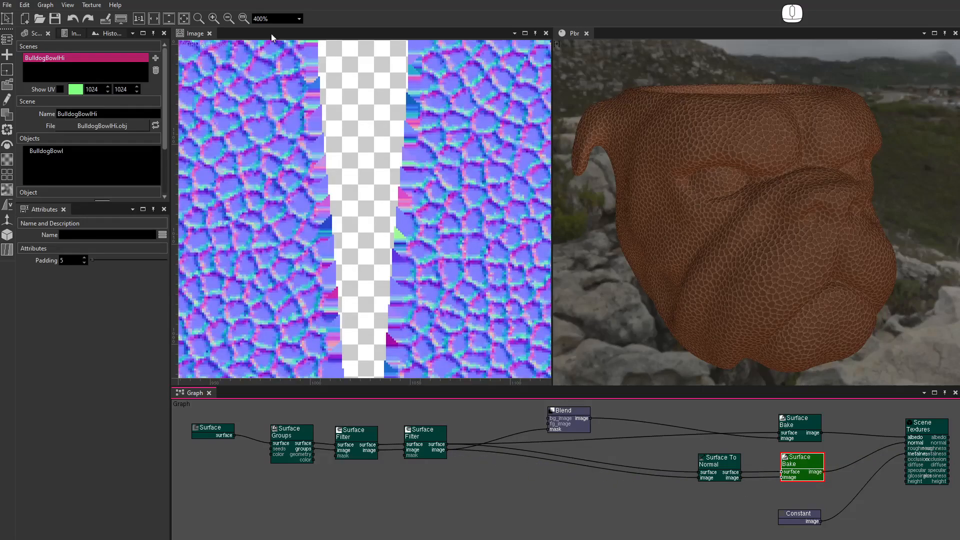
# Step: Set the Surface To Normal multiplier to -0.2
pyautogui.keyDown('alt'); pyautogui.moveTo(411, 148); pyautogui.dragTo(204, 156); pyautogui.keyUp('alt')
pyautogui.keyDown('alt'); pyautogui.moveTo(730, 238); pyautogui.dragTo(685, 240); pyautogui.keyUp('alt')
pyautogui.keyDown('alt'); pyautogui.moveTo(685, 239); pyautogui.dragTo(761, 268, button='right'); pyautogui.keyUp('alt')
pyautogui.click(730, 472)
pyautogui.click(45, 260)
pyautogui.write('-1')
pyautogui.press('BackSpace')
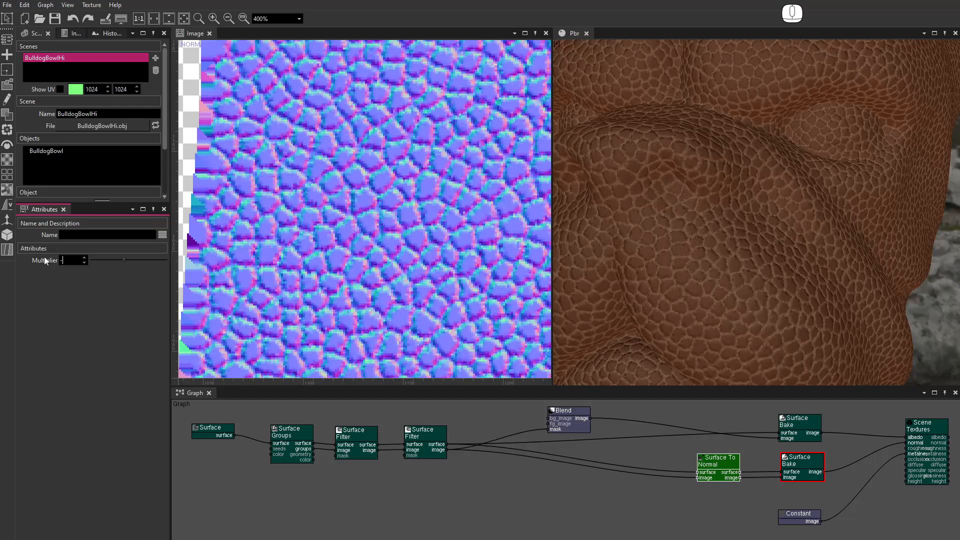
pyautogui.click(44, 260)
pyautogui.write('-0.2')
pyautogui.press('Return')
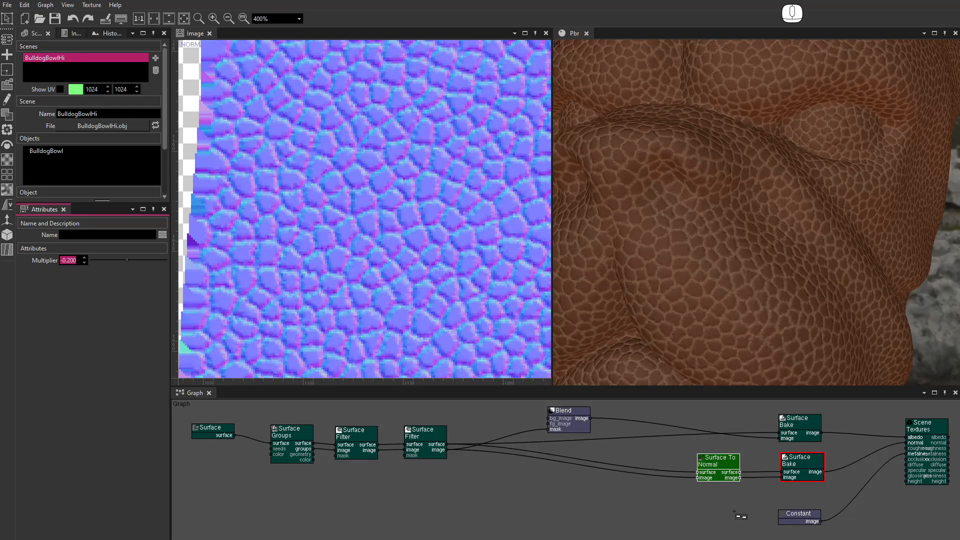
# Step: Rearrange the bake nodes and add a third Surface Bake feeding the second filter's image to the Scene Textures roughness input
pyautogui.moveTo(801, 489); pyautogui.dragTo(801, 422)
pyautogui.moveTo(801, 421); pyautogui.dragTo(801, 415)
pyautogui.click(7, 235)
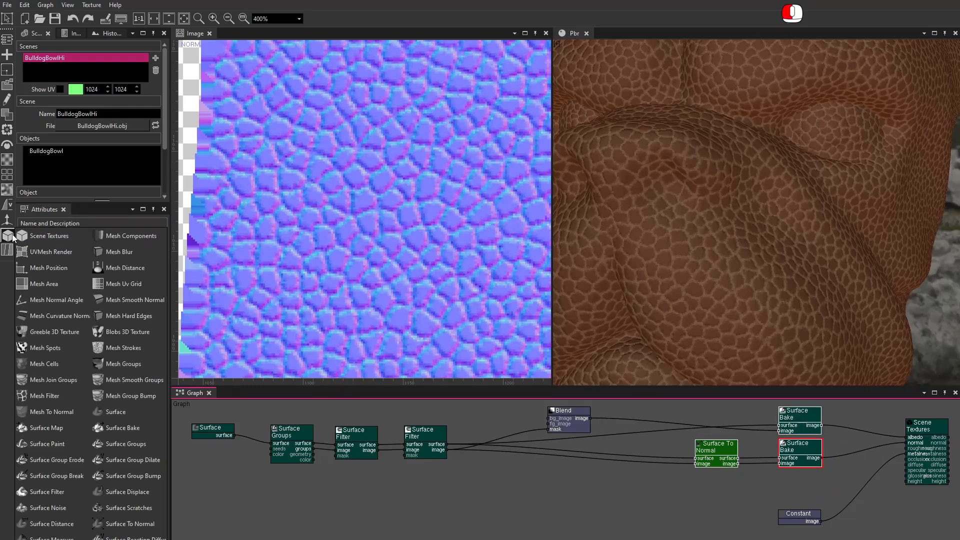
pyautogui.click(148, 427)
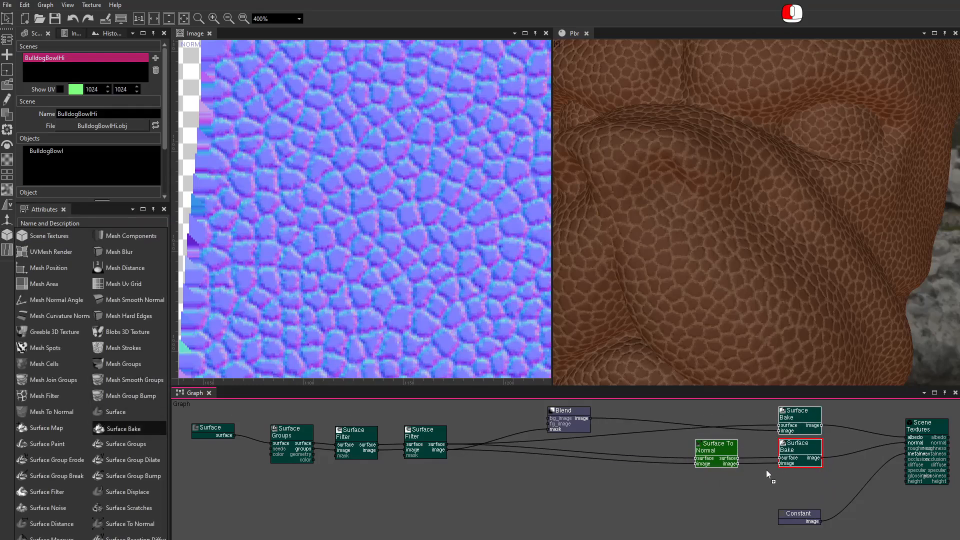
pyautogui.click(781, 479)
pyautogui.moveTo(447, 450); pyautogui.dragTo(906, 448)
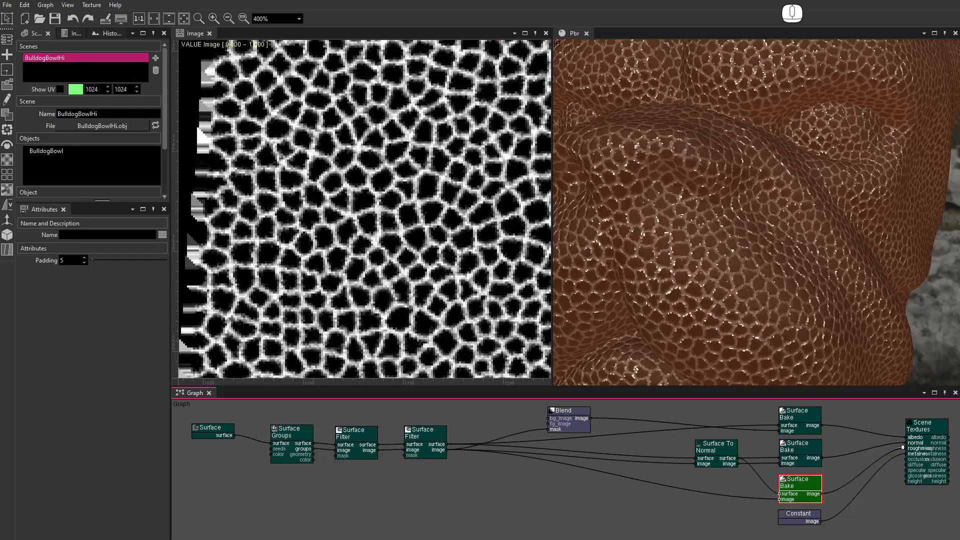
# Step: Insert a Curves node between the second filter's image output and the roughness Surface Bake
pyautogui.scroll(-4, 751, 222)
pyautogui.keyDown('alt'); pyautogui.moveTo(751, 222); pyautogui.dragTo(625, 237); pyautogui.keyUp('alt')
pyautogui.click(7, 145)
pyautogui.moveTo(57, 164); pyautogui.dragTo(715, 492)
# Step: Adjust the roughness curve so input 0 outputs 0.813 and input 1 outputs 0.945
pyautogui.moveTo(31, 413); pyautogui.dragTo(26, 373)
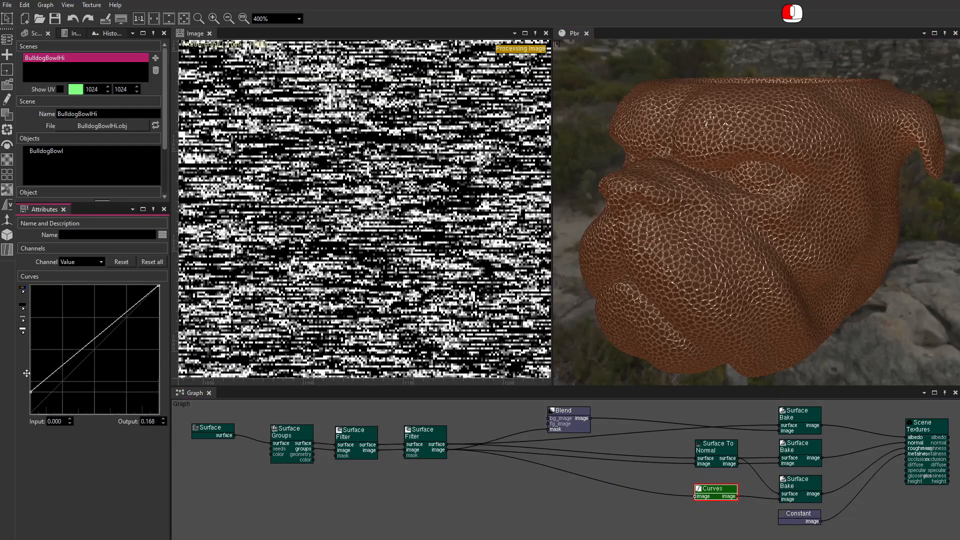
pyautogui.moveTo(25, 322); pyautogui.dragTo(26, 310)
pyautogui.moveTo(159, 287); pyautogui.dragTo(158, 292)
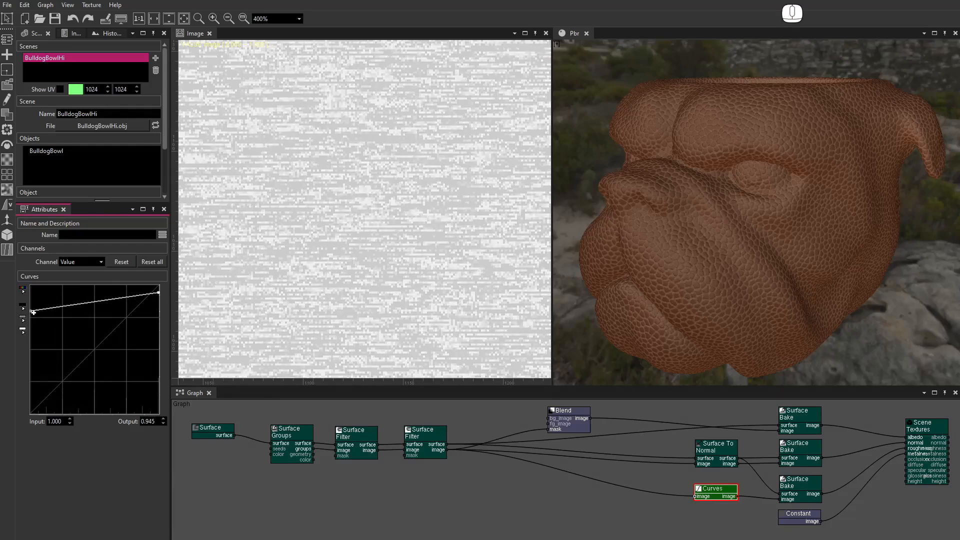
pyautogui.moveTo(33, 312); pyautogui.dragTo(30, 310)
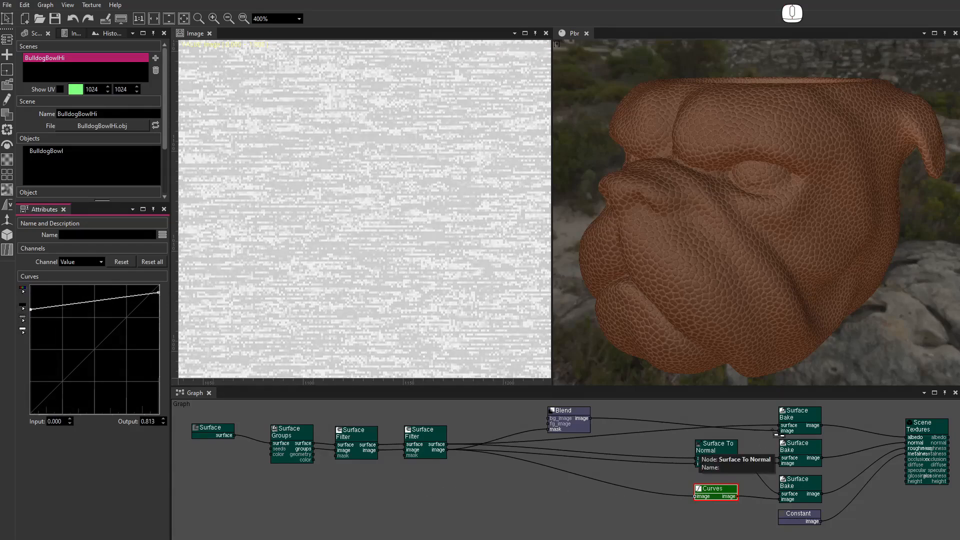
# Step: Save the albedo Surface Bake image as bulldogbowl_leather_albedo.png in the BulldogBowl folder
pyautogui.click(804, 421)
pyautogui.click(7, 5)
pyautogui.click(47, 98)
pyautogui.write('bulldogbowl_lea')
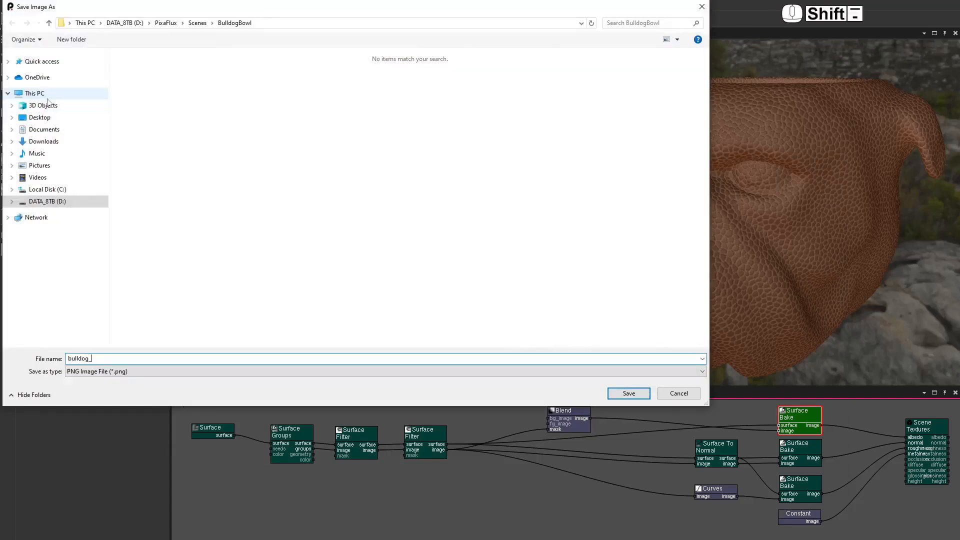
pyautogui.write('ther_albedo.png')
pyautogui.press('Return')
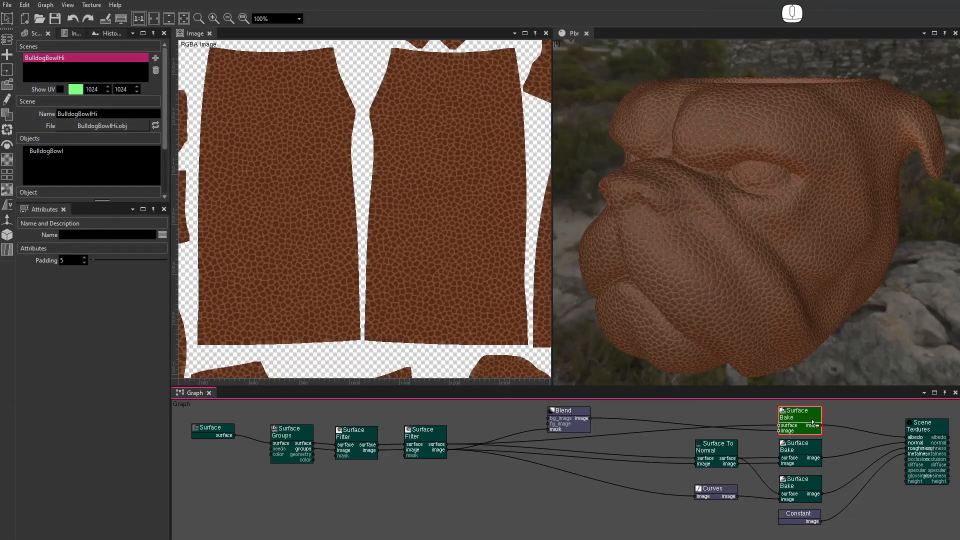
# Step: Save the normal Surface Bake image as bulldogbowl_leather_normal.png in the BulldogBowl folder
pyautogui.click(800, 447)
pyautogui.click(7, 5)
pyautogui.click(40, 97)
pyautogui.write('bulldogbowl_leather_normal.png')
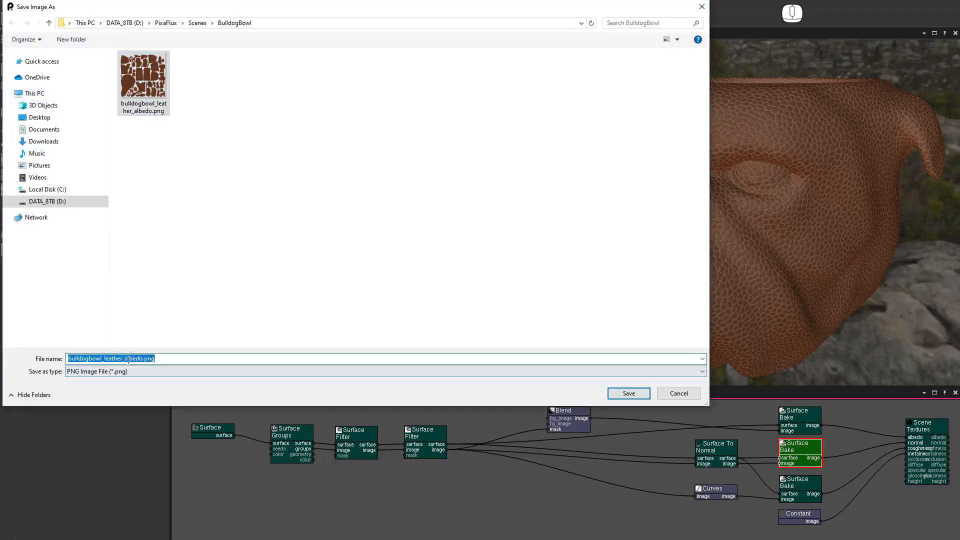
pyautogui.press('Return')
# Step: Save the roughness Surface Bake image as bulldogbowl_leather_rough.png in the BulldogBowl folder
pyautogui.click(800, 483)
pyautogui.click(7, 5)
pyautogui.click(33, 101)
pyautogui.write('bulldogbowl_leather_rough.png')
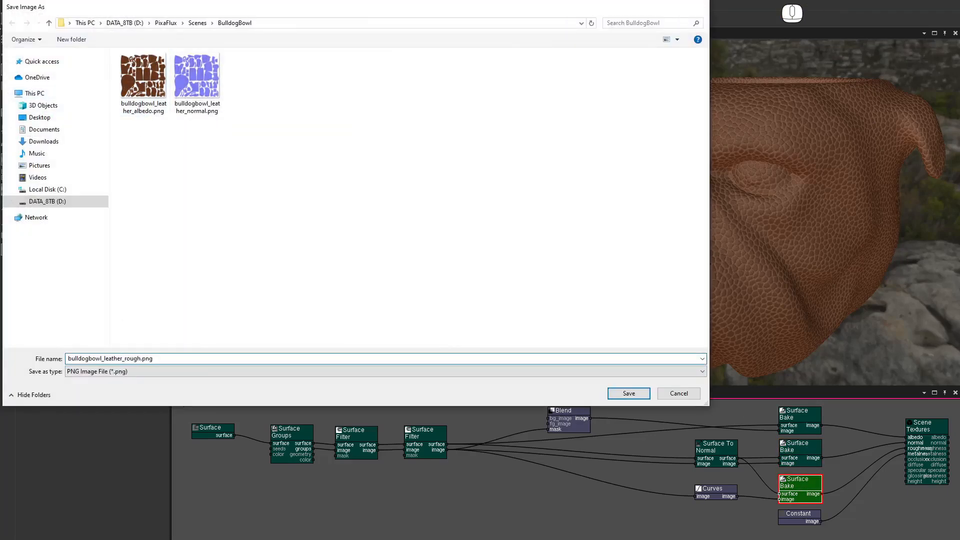
pyautogui.press('Return')
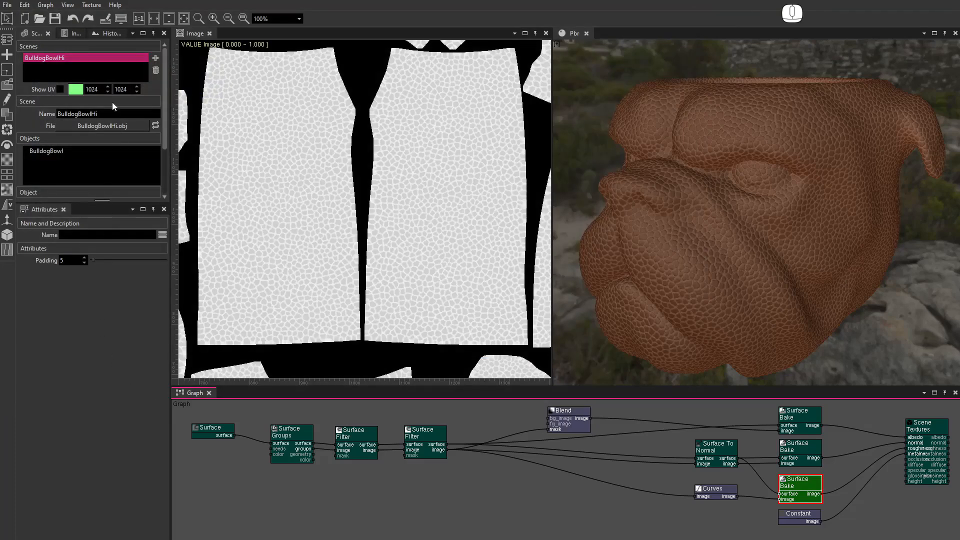
# Step: Replace the BulldogBowlHi scene with the Suzanne.obj model from the Suzanne folder
pyautogui.click(154, 70)
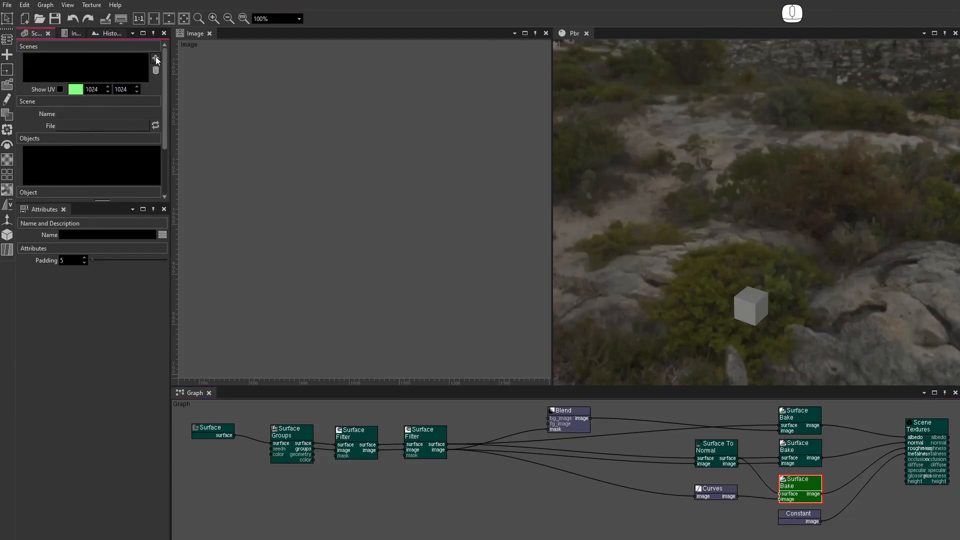
pyautogui.click(156, 59)
pyautogui.click(112, 124)
pyautogui.click(152, 69)
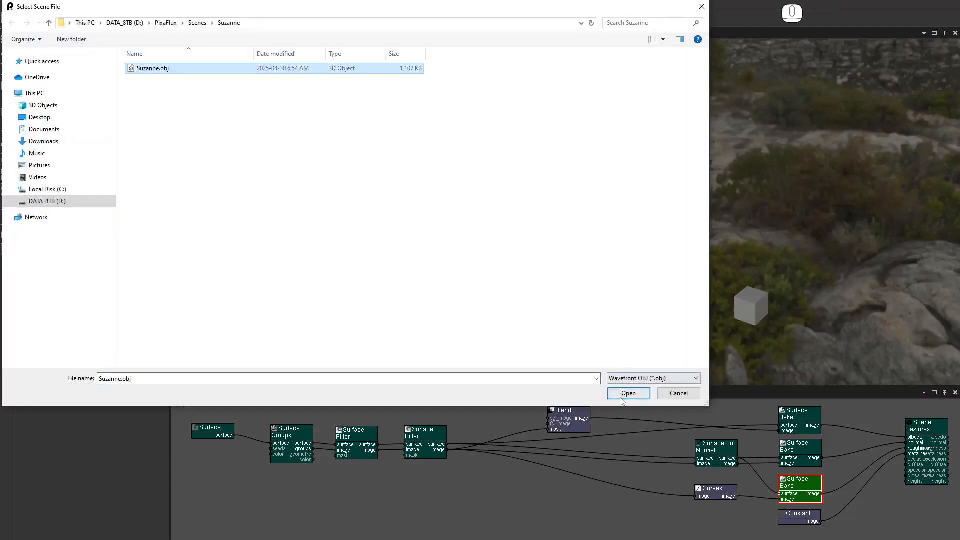
pyautogui.click(629, 393)
pyautogui.moveTo(779, 245)
pyautogui.keyDown('alt'); pyautogui.mouseDown()
pyautogui.moveTo(784, 259)
pyautogui.moveTo(759, 255)
pyautogui.moveTo(789, 247)
pyautogui.mouseUp(); pyautogui.keyUp('alt')
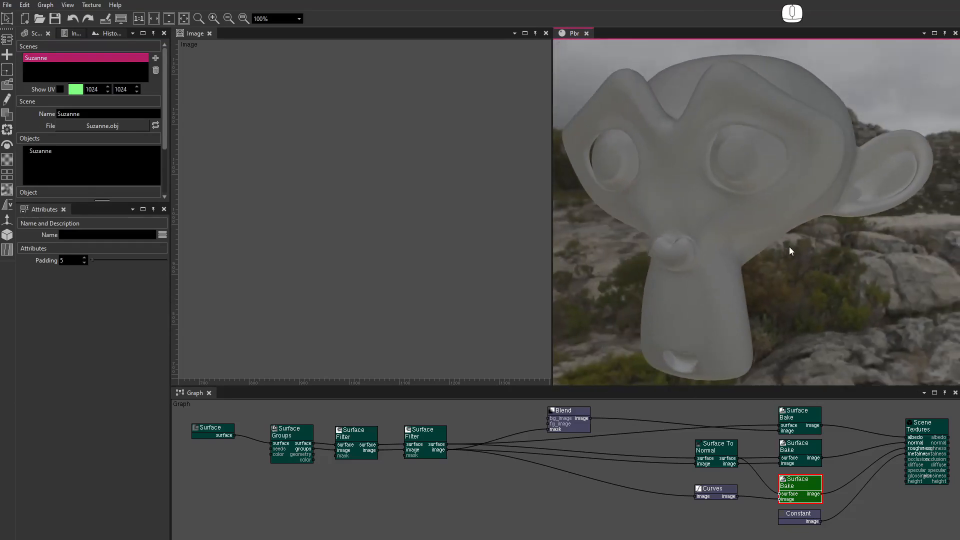
# Step: Set both the scene and the object of the Surface node to Suzanne
pyautogui.click(211, 430)
pyautogui.click(109, 259)
pyautogui.click(89, 279)
pyautogui.click(109, 271)
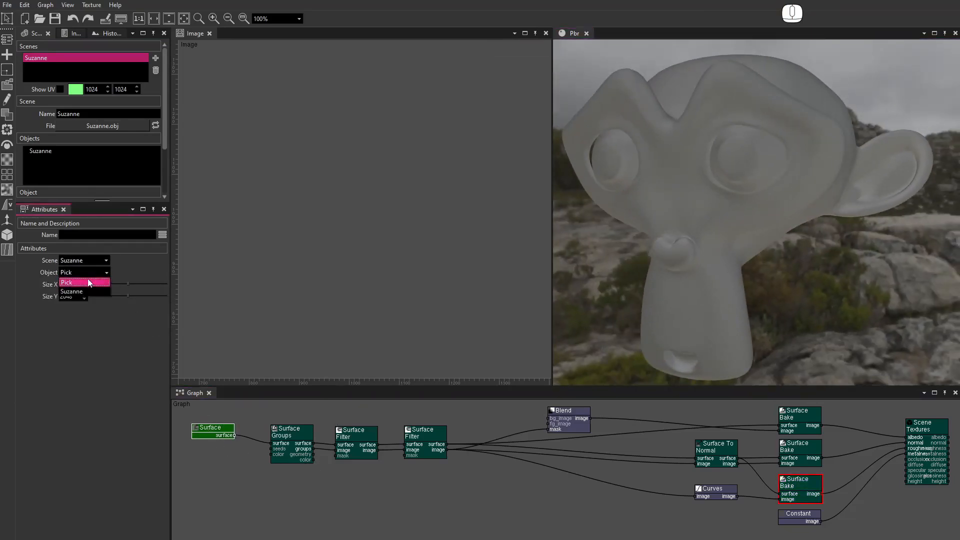
pyautogui.click(83, 292)
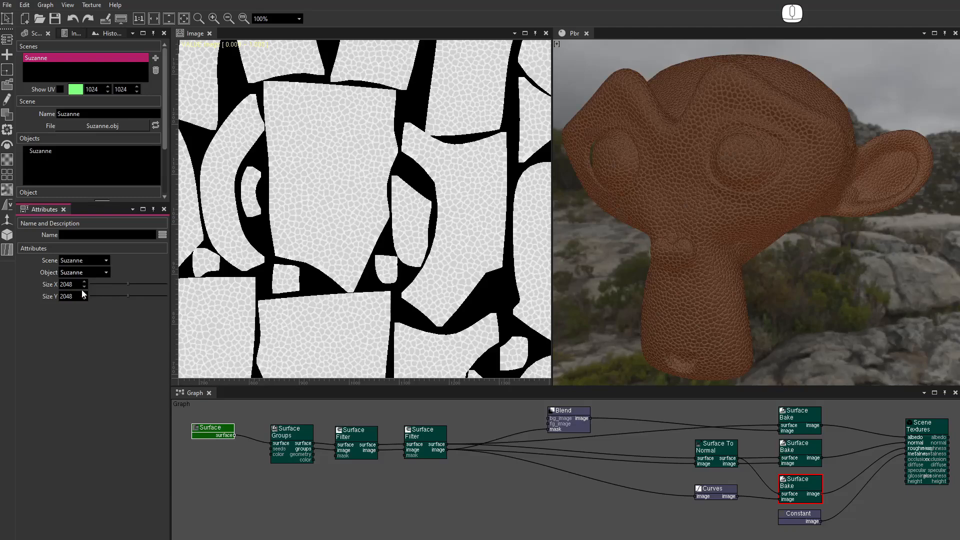
# Step: Save the roughness bake image as suzanne_leather_rough.png in the Suzanne folder
pyautogui.click(7, 5)
pyautogui.click(33, 103)
pyautogui.write('suzanne_leather_rough.png')
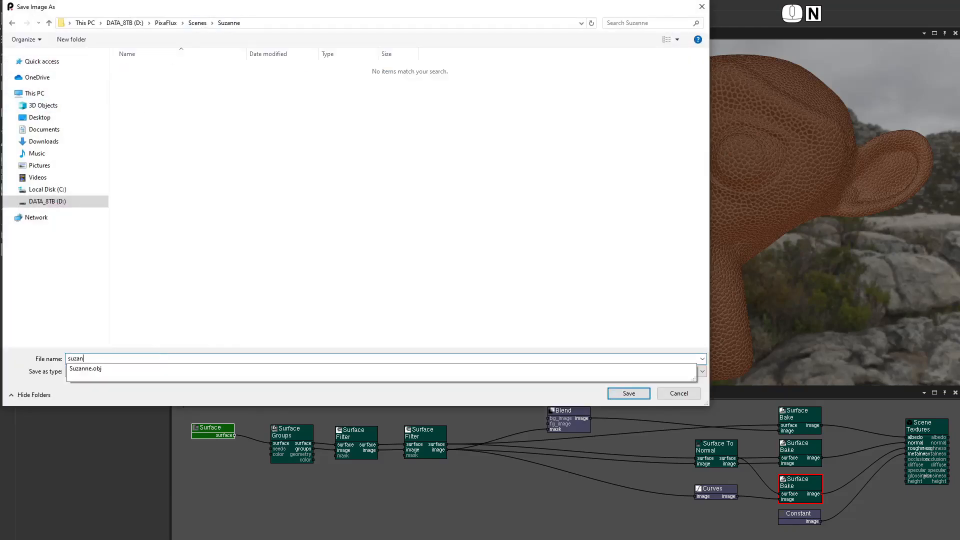
pyautogui.press('Return')
# Step: Save the albedo Surface Bake image as suzanne_leather_albedo.png in the Suzanne folder
pyautogui.doubleClick(801, 428)
pyautogui.click(7, 5)
pyautogui.click(33, 103)
pyautogui.click(143, 82)
pyautogui.write('albedo')
pyautogui.moveTo(128, 359); pyautogui.dragTo(113, 359)
pyautogui.press('Return')
# Step: Save the normal Surface Bake image as suzanne_leather_normal.png in the Suzanne folder
pyautogui.doubleClick(801, 446)
pyautogui.click(7, 5)
pyautogui.click(42, 97)
pyautogui.click(143, 83)
pyautogui.click(129, 359)
pyautogui.write('normal')
pyautogui.press('Return')
# Step: Set the seed of the Surface Groups node to 2 to vary the leather cell pattern on the Suzanne model
pyautogui.click(295, 441)
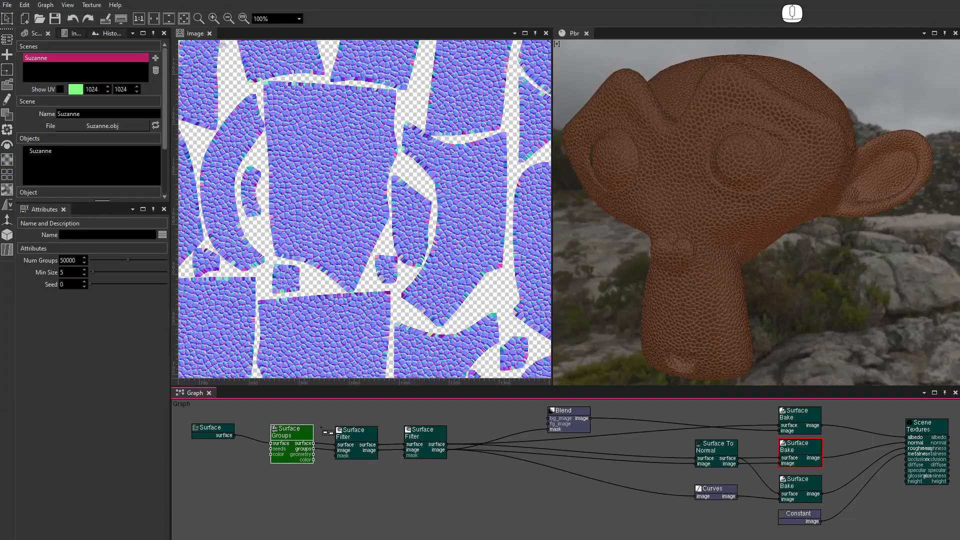
pyautogui.keyDown('alt'); pyautogui.moveTo(701, 255); pyautogui.dragTo(707, 285, button='right'); pyautogui.keyUp('alt')
pyautogui.keyDown('alt'); pyautogui.moveTo(707, 285); pyautogui.dragTo(701, 313, button='middle'); pyautogui.keyUp('alt')
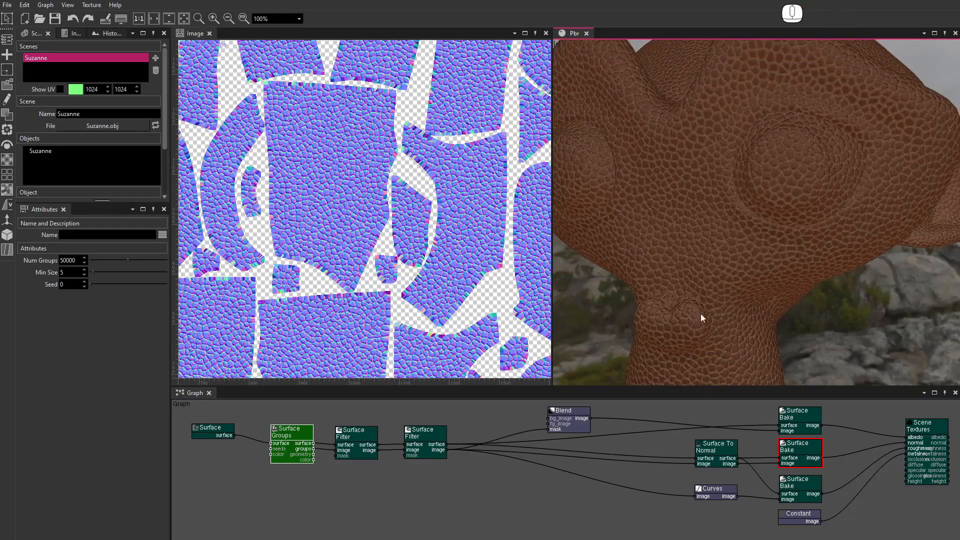
pyautogui.click(84, 282)
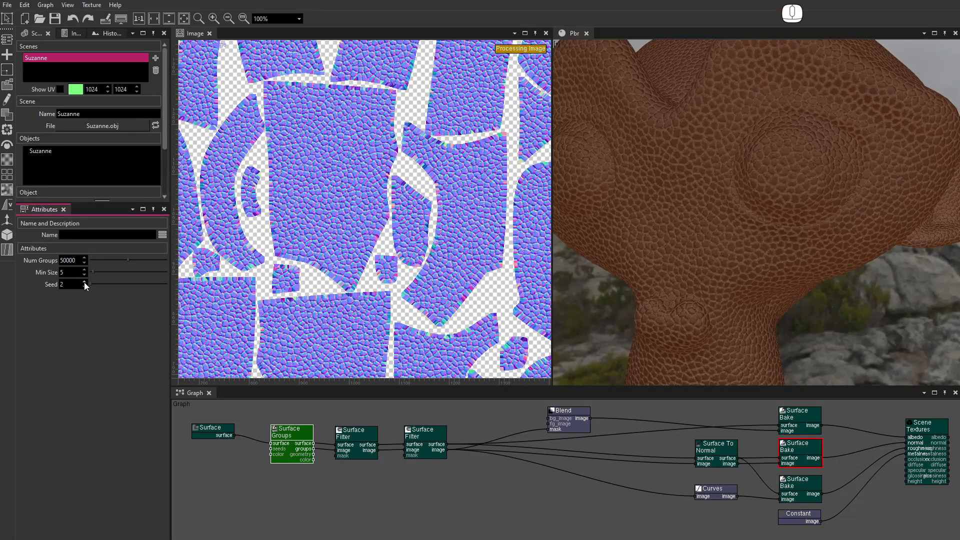
pyautogui.click(84, 282)
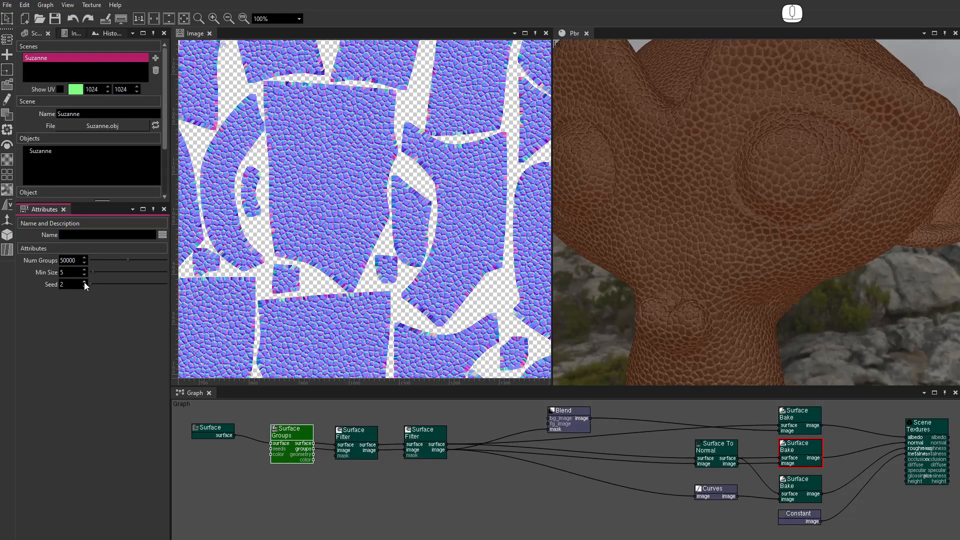